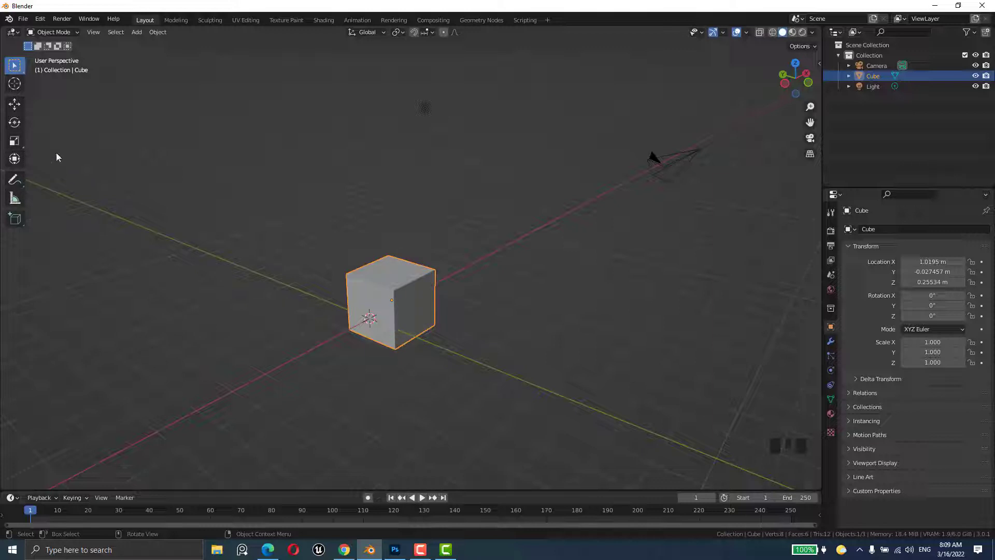
Scale the cube uniformly to about 2.24 with the Scale tool.
click(13, 142)
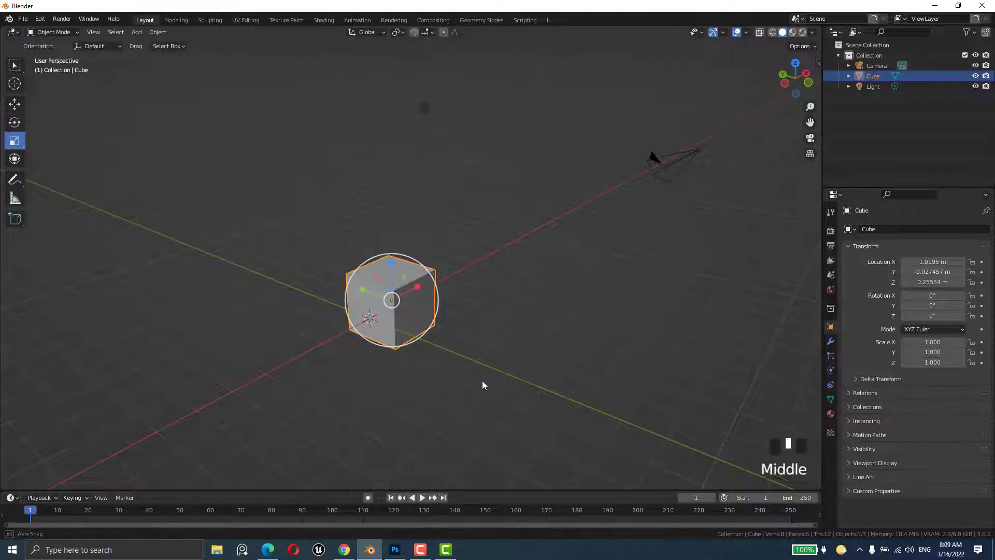
middle_drag(482, 381, 443, 325)
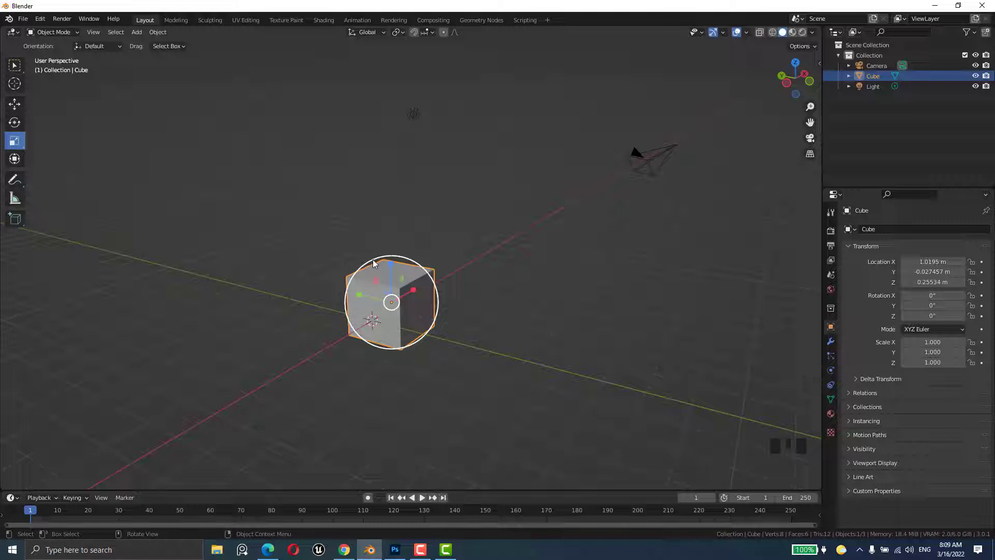
drag(373, 264, 350, 134)
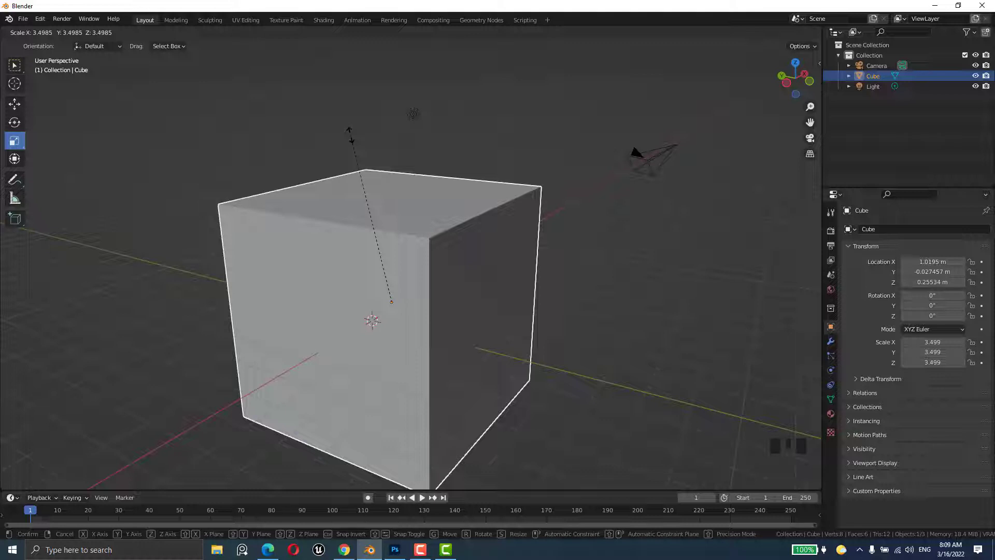
drag(350, 133, 410, 216)
scroll(390, 303, up, 2)
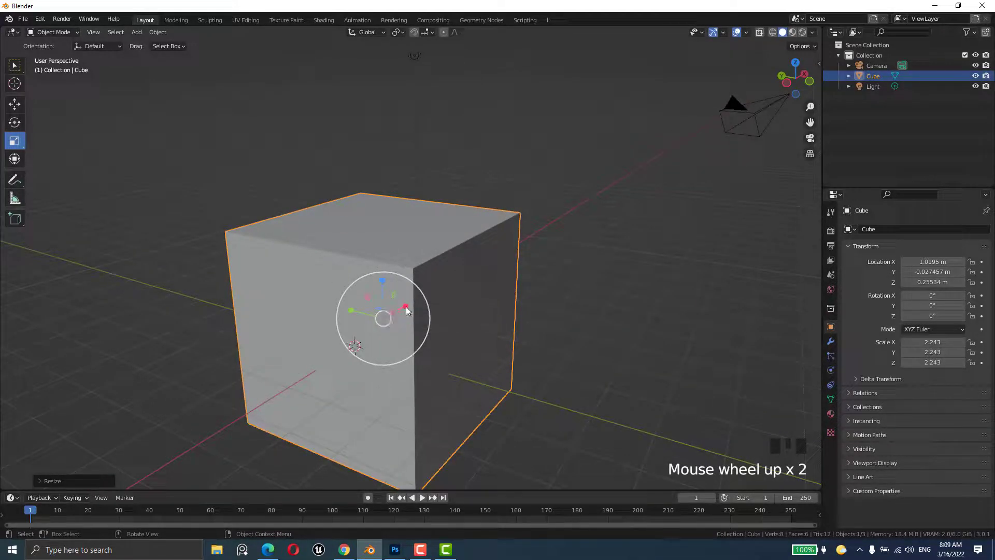
Scale the cube per axis into a long flat slab, about 15.1 in X, 1.39 in Y and 0.19 in Z.
drag(405, 307, 456, 282)
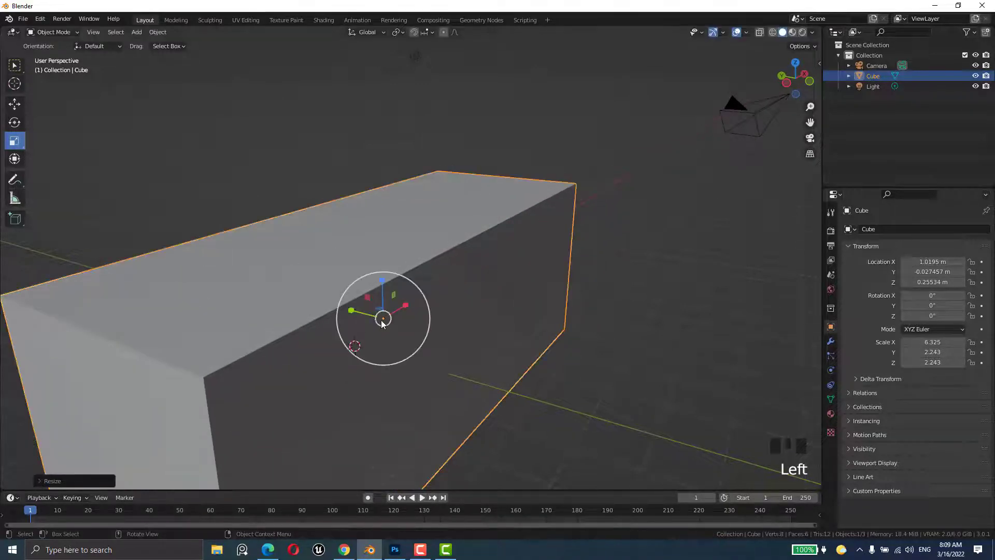
drag(353, 312, 392, 317)
middle_drag(449, 369, 666, 400)
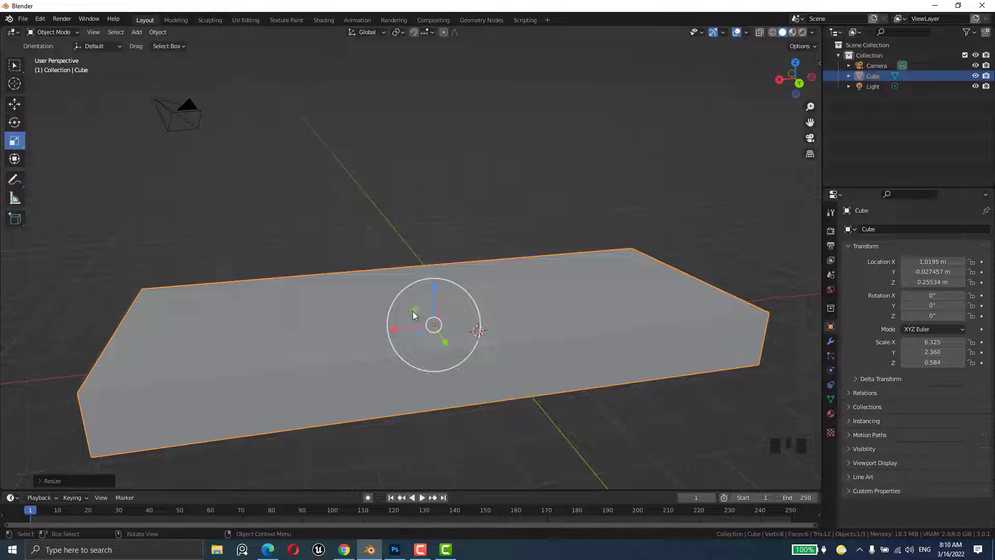
drag(414, 311, 437, 323)
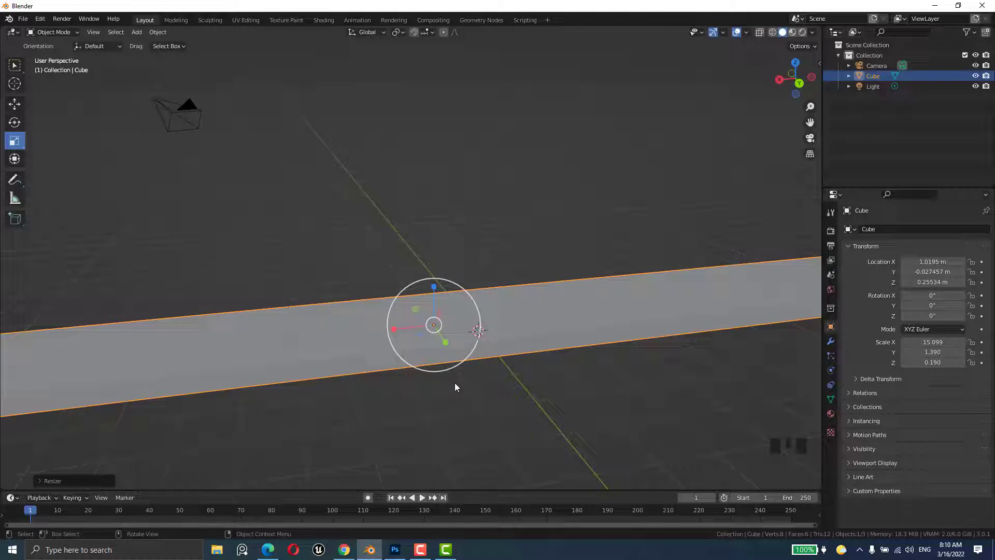
Set the cube's X, Y and Z scale to 0.
click(939, 341)
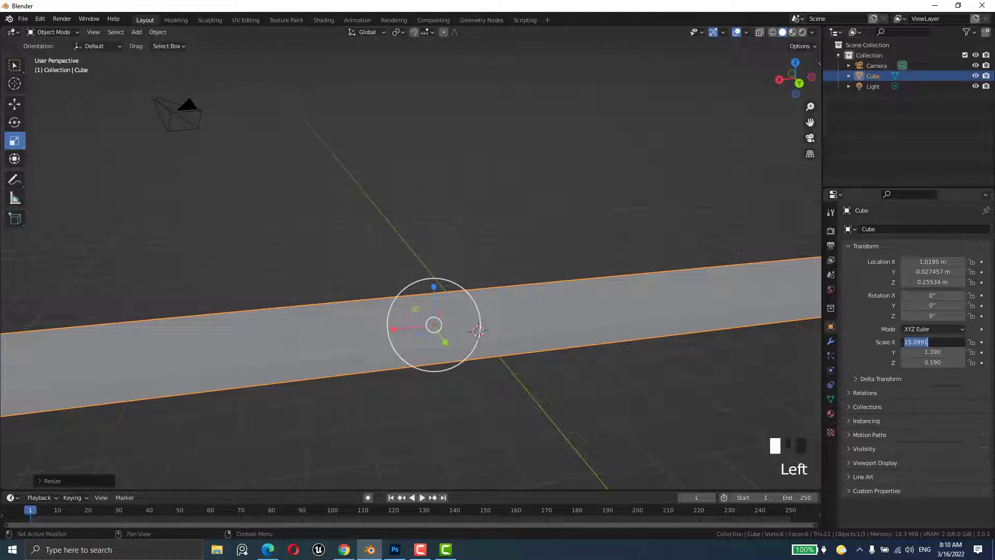
text(0)
key(Tab)
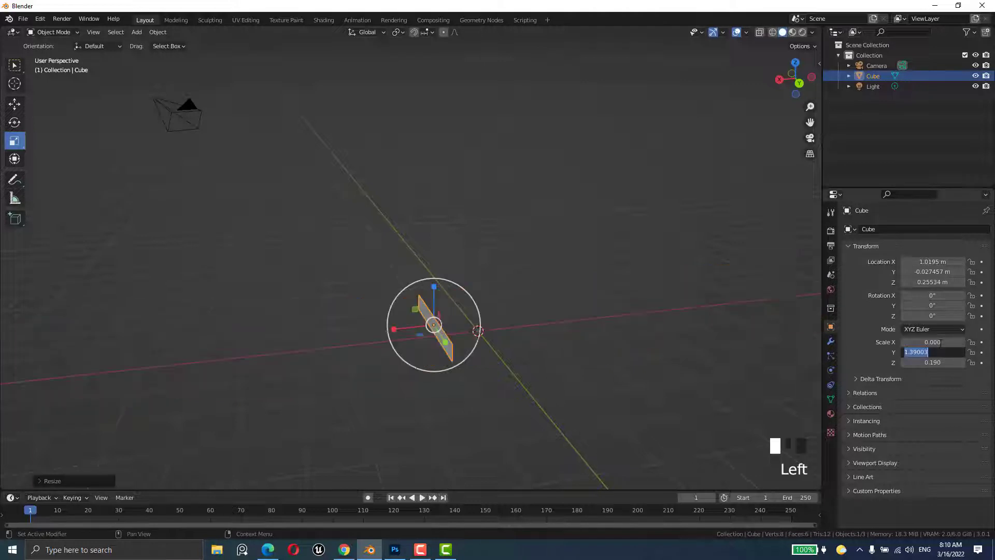
text(0)
key(Tab)
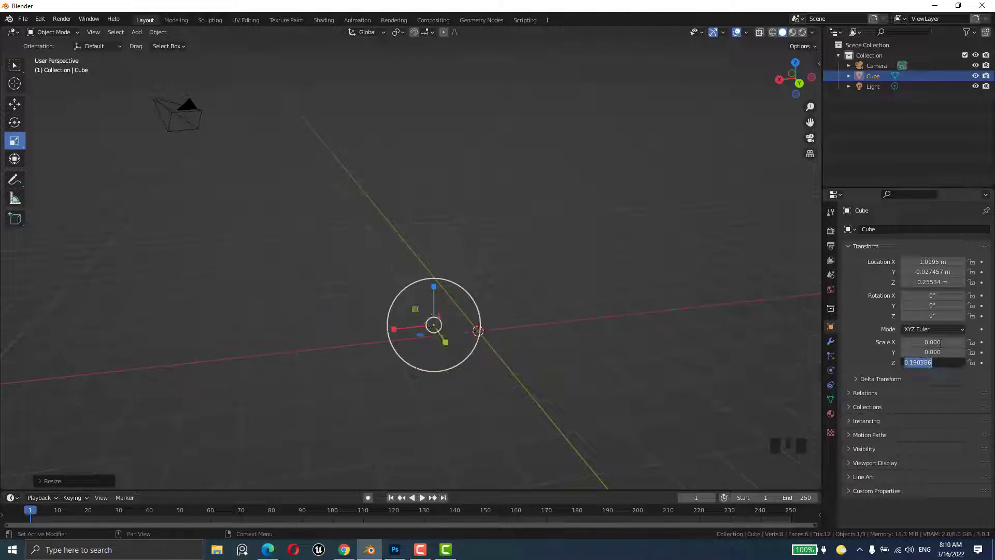
text(0)
key(Return)
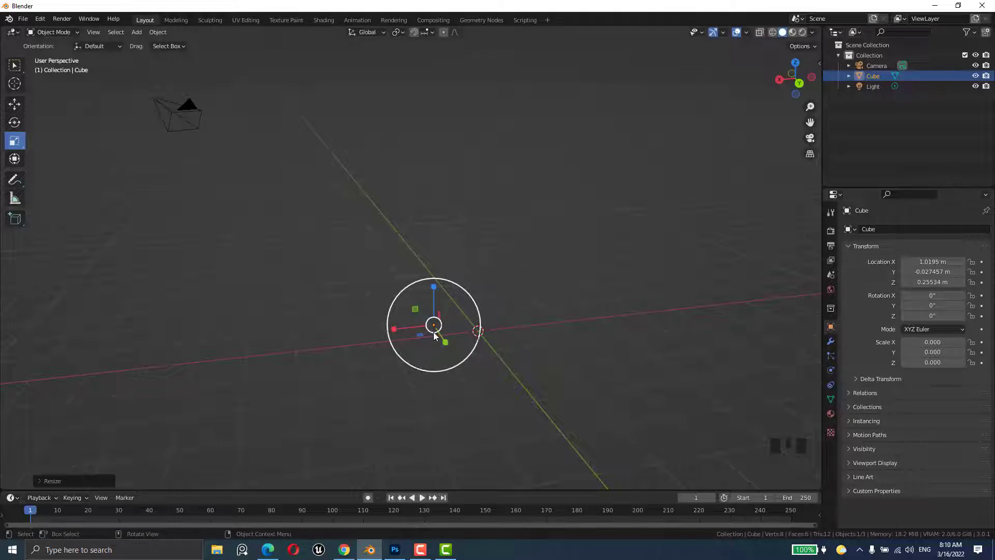
Set the cube's X, Y and Z scale to 1 and switch to the Select Box tool.
click(932, 342)
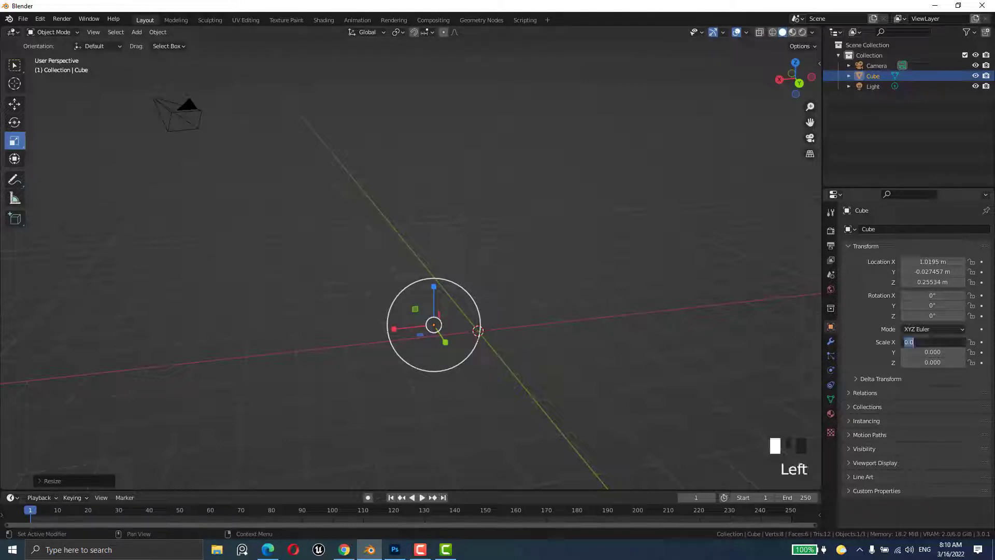
text(1)
key(Tab)
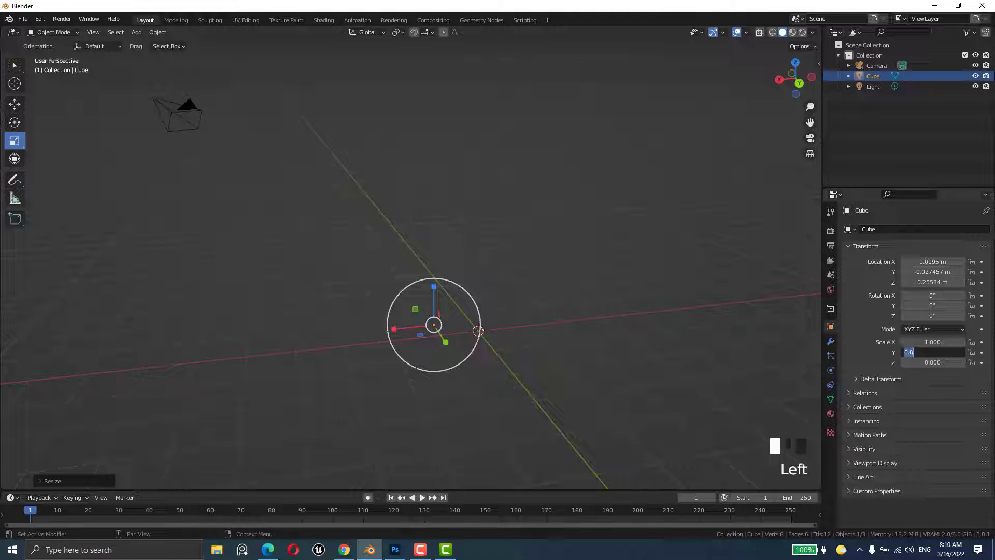
text(1)
key(Tab)
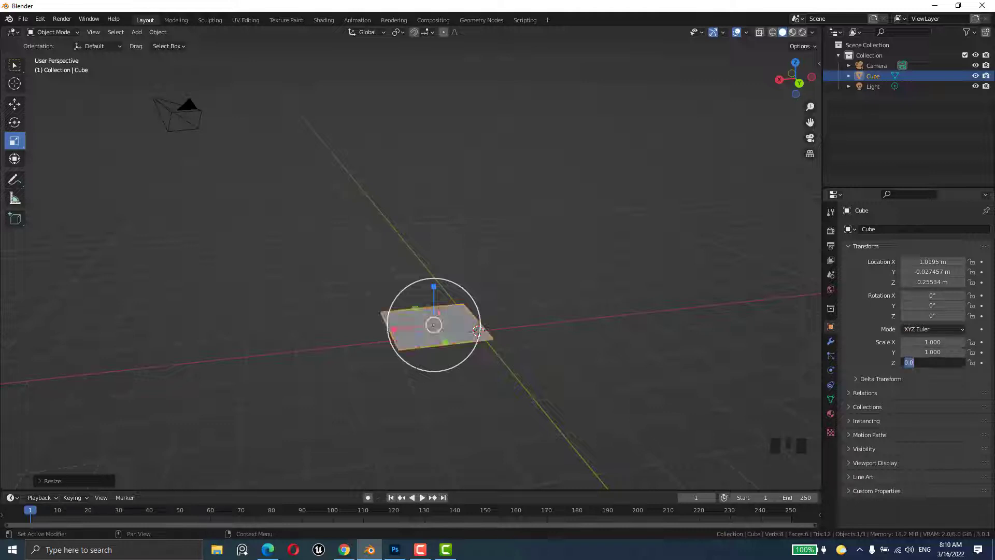
text(1)
key(Return)
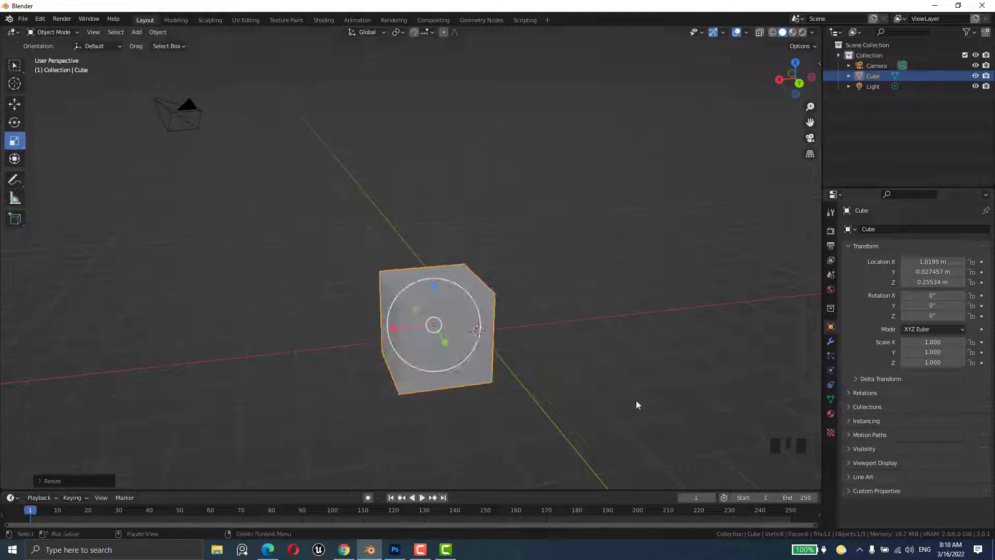
middle_drag(636, 400, 535, 410)
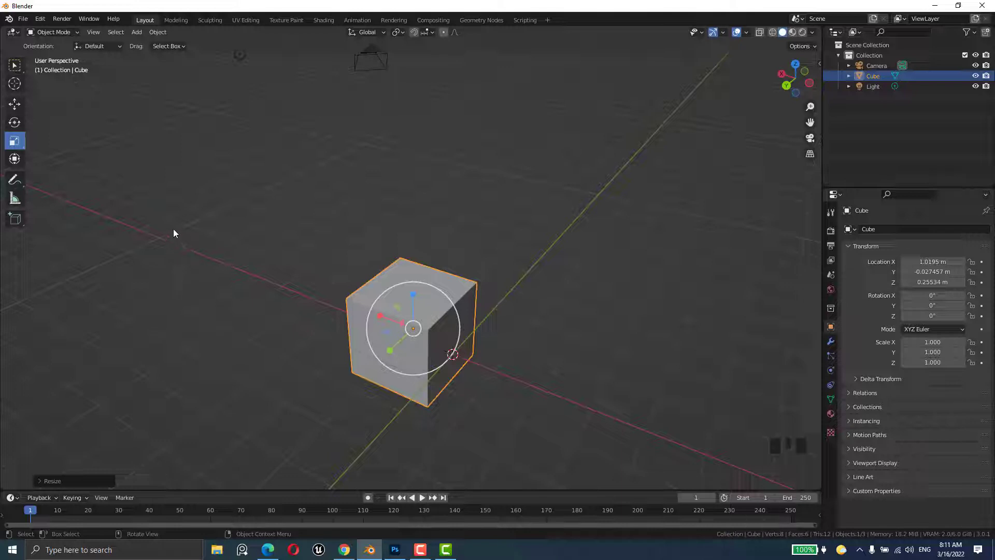
click(14, 64)
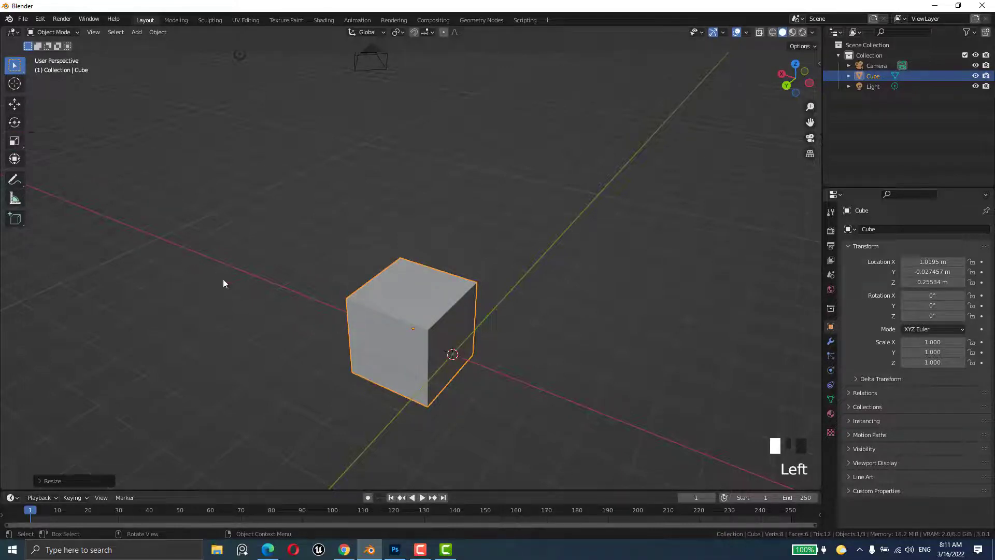
Snap the cube to the 3D cursor at the world origin using Selection to Cursor.
middle_drag(225, 283, 477, 341)
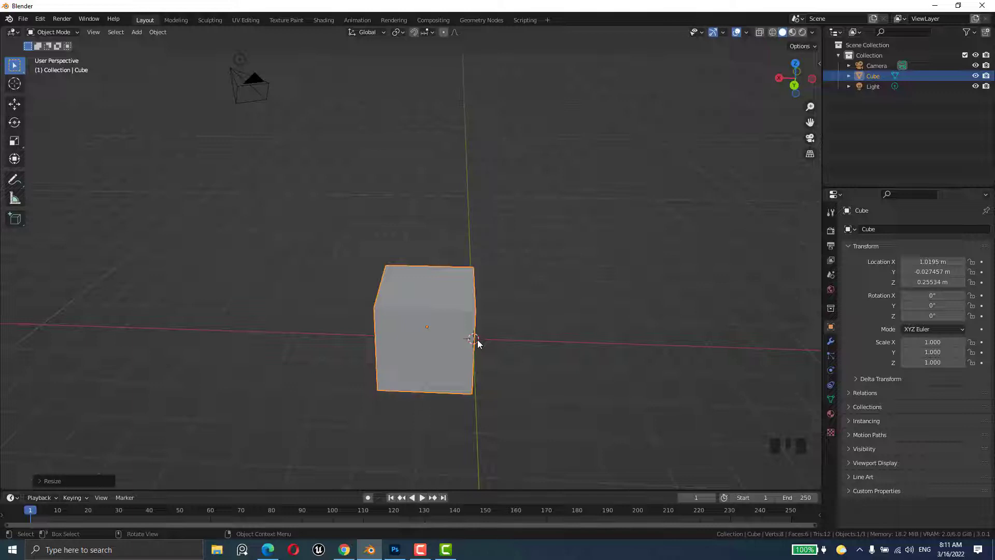
middle_drag(486, 393, 466, 387)
key(shift+s)
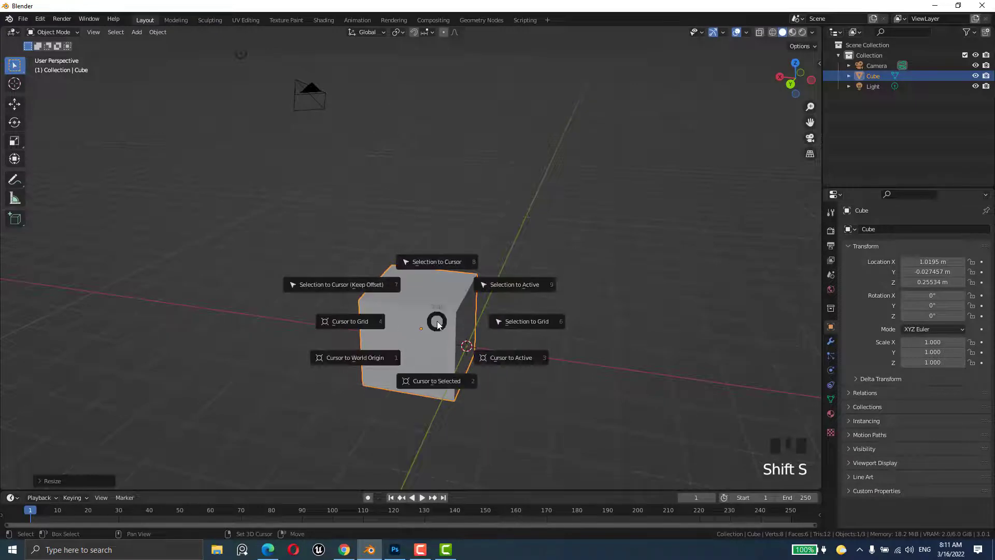
click(438, 263)
middle_drag(500, 414, 482, 418)
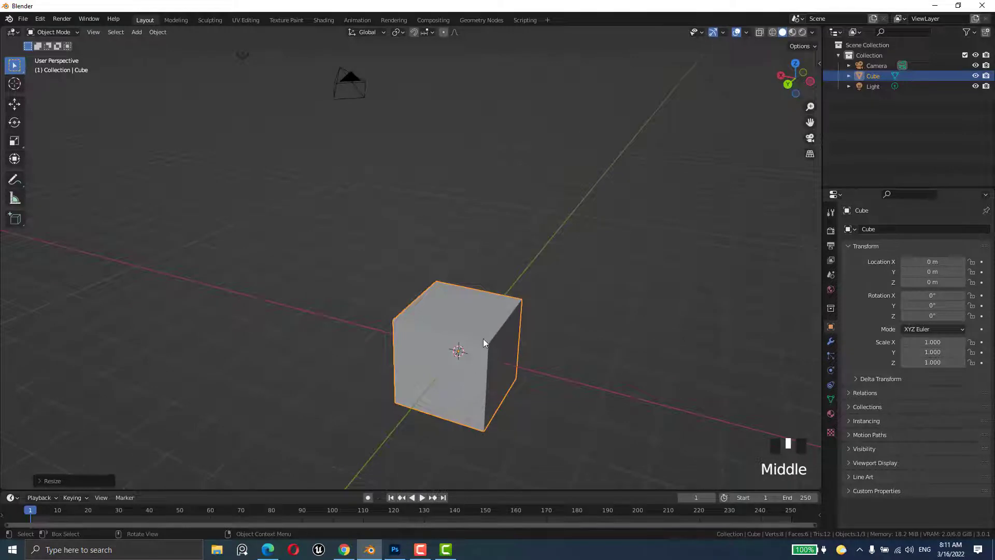
Try scaling the cube uniformly and cancel it, and try scaling it along only the X, Y and Z axes in turn.
key(s)
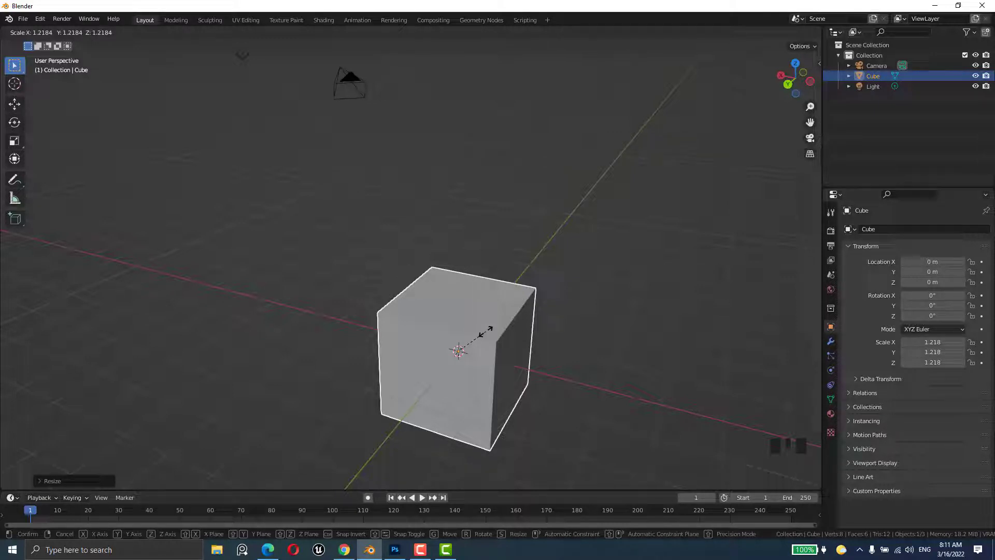
right_click(486, 330)
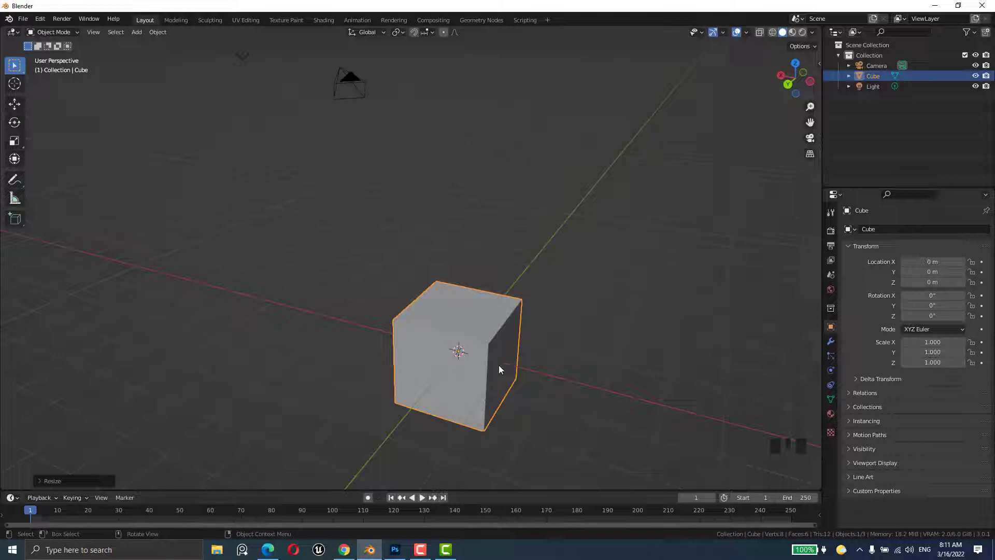
key(s)
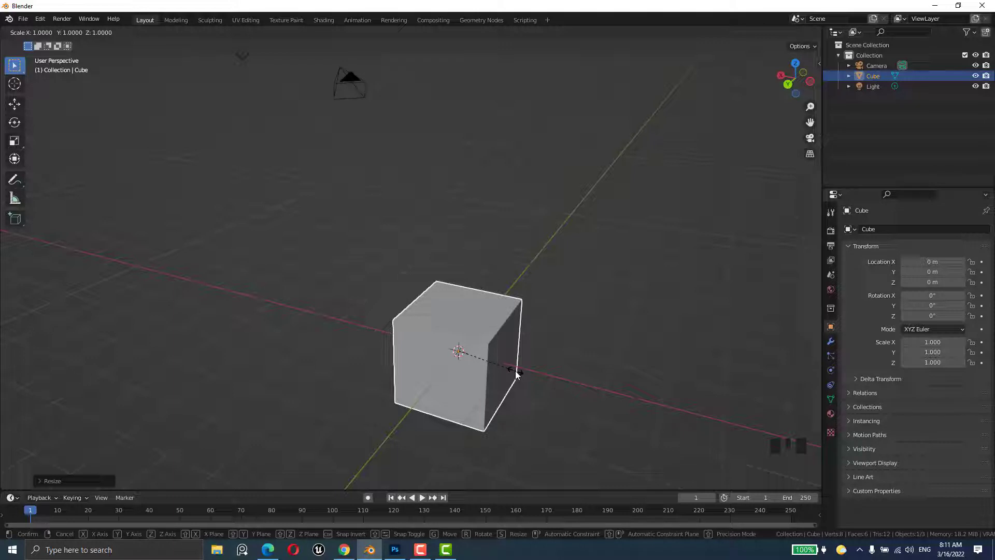
key(x)
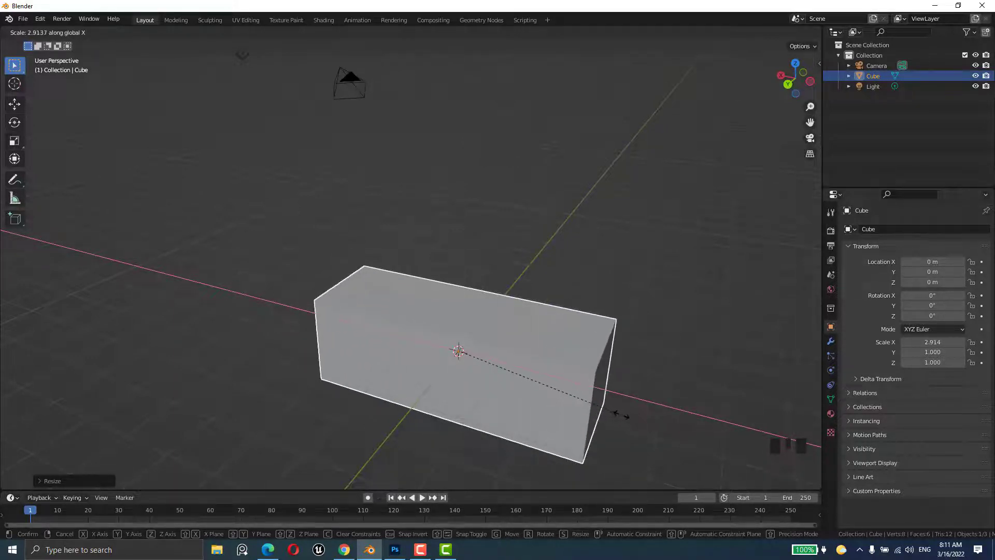
key(y)
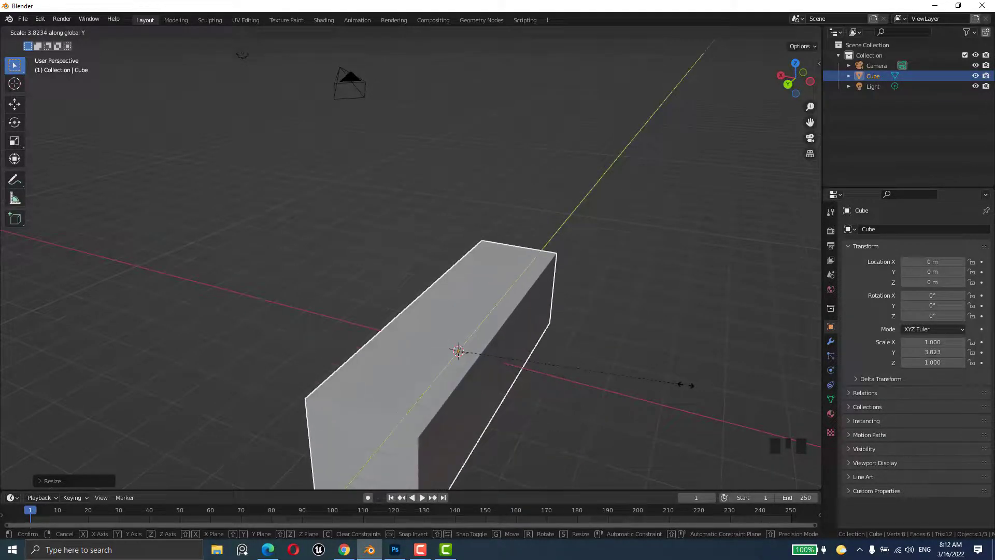
key(z)
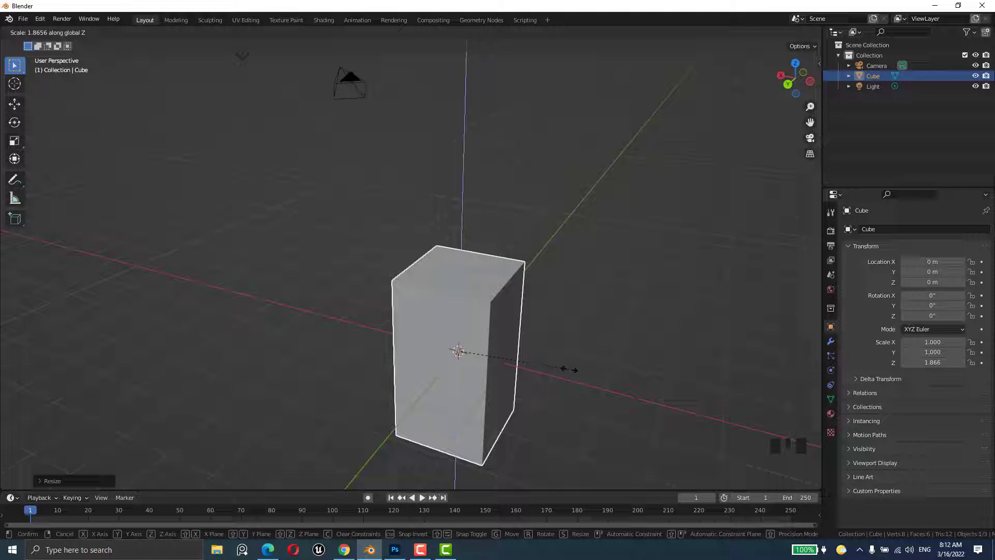
Try scaling the cube on two axes at once, locking the Z, X and Y axes in turn.
key(shift+z)
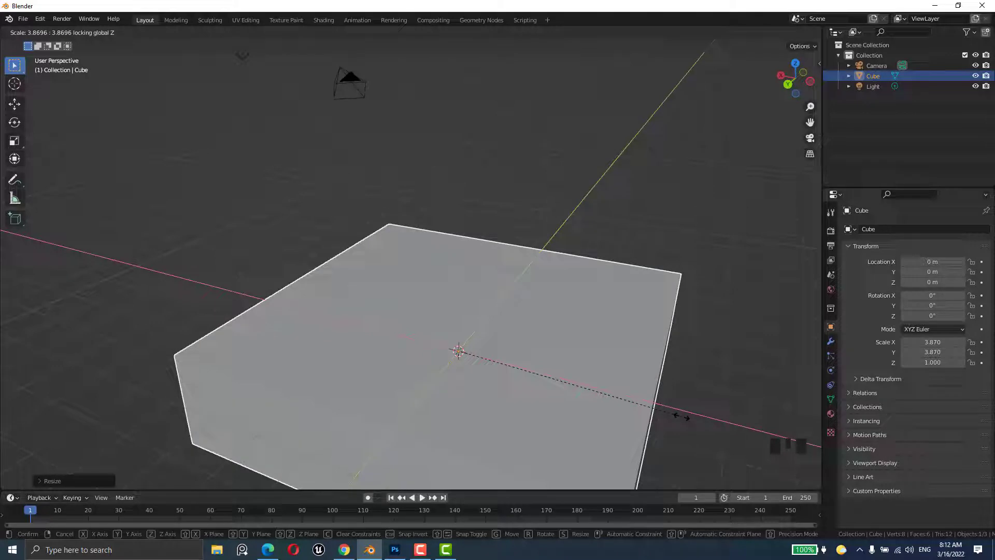
key(shift+x)
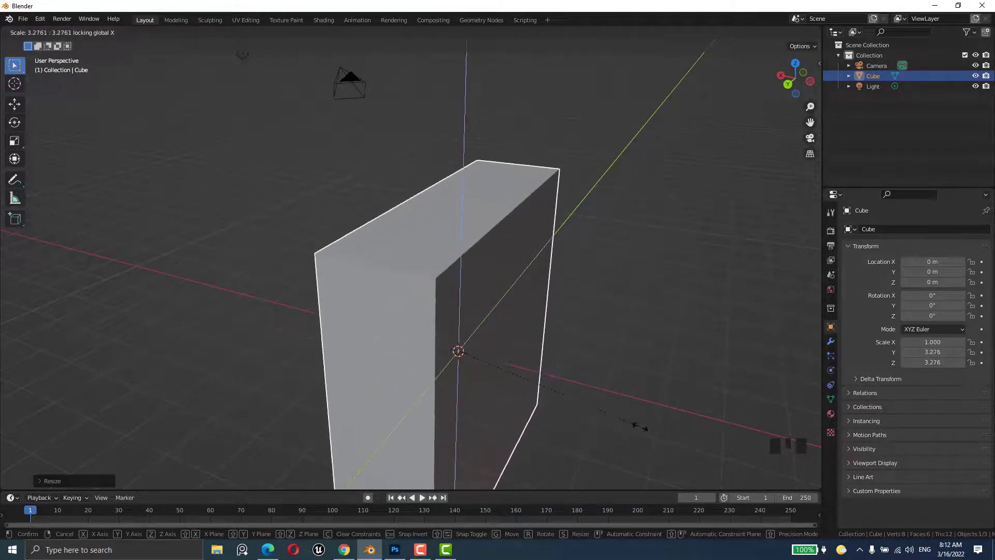
key(shift+y)
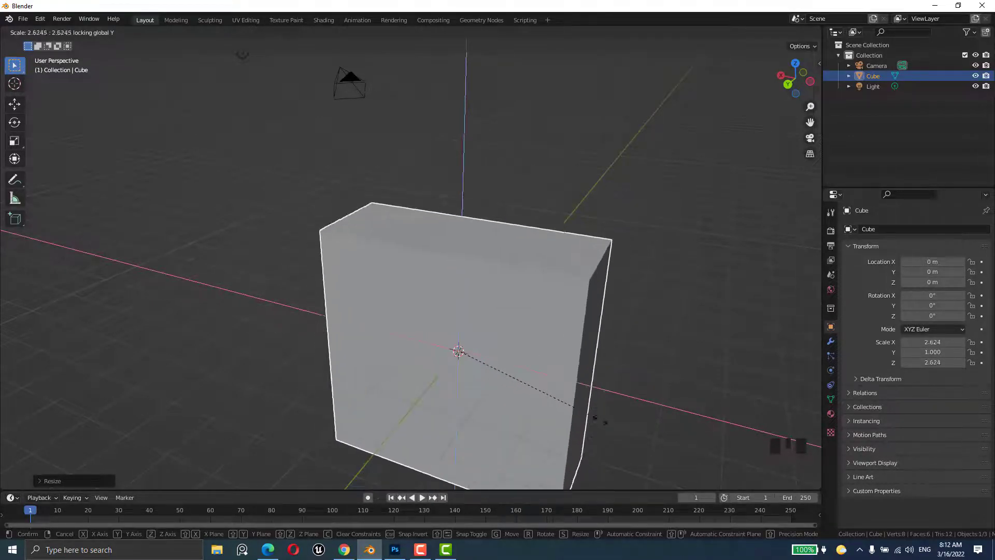
click(539, 398)
Undo the cube's recent scaling and its snap to the 3D cursor, and set its Z scale to 1.
scroll(446, 327, down, 3)
middle_drag(446, 328, 497, 398)
key(ctrl+z)
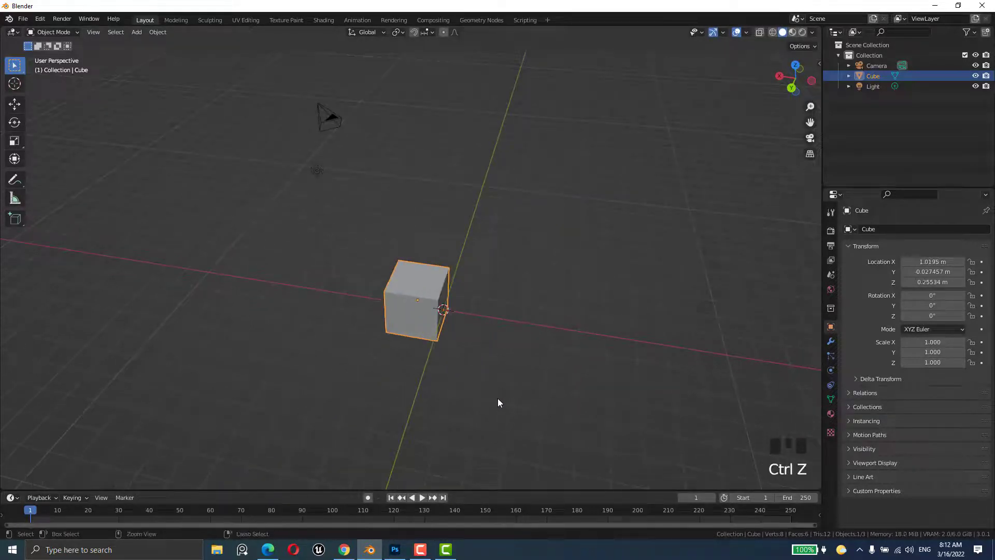
middle_drag(434, 349, 396, 311)
key(ctrl+z)
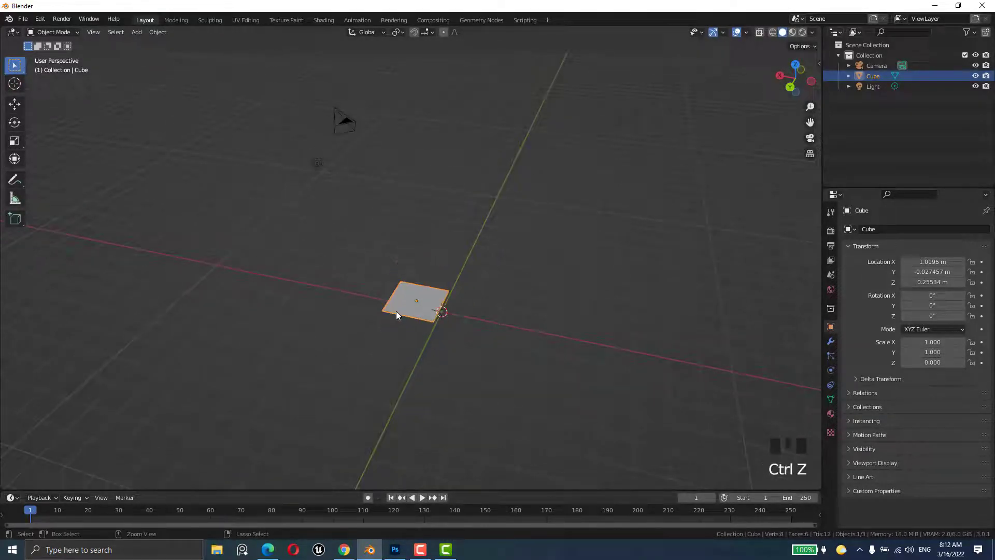
key(ctrl+y)
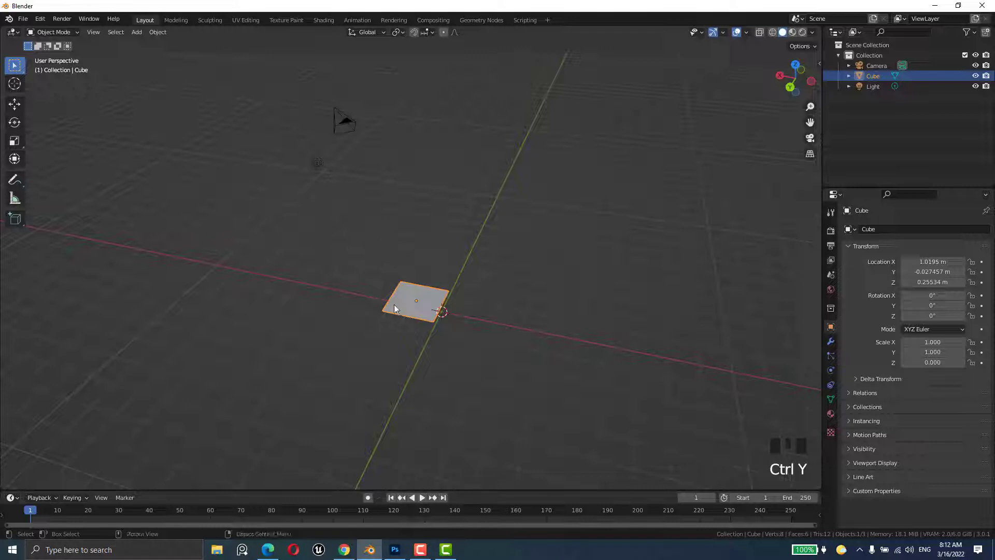
click(930, 363)
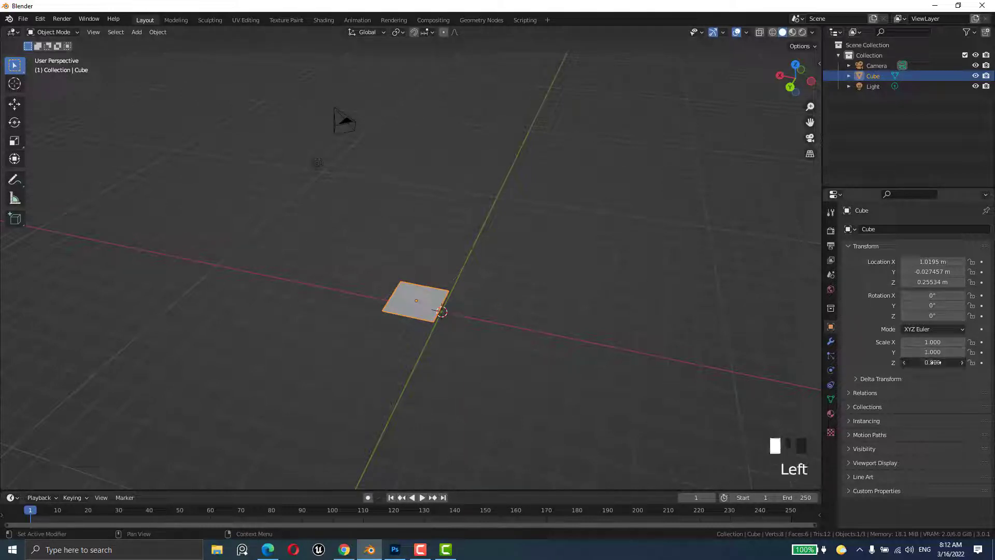
key(Return)
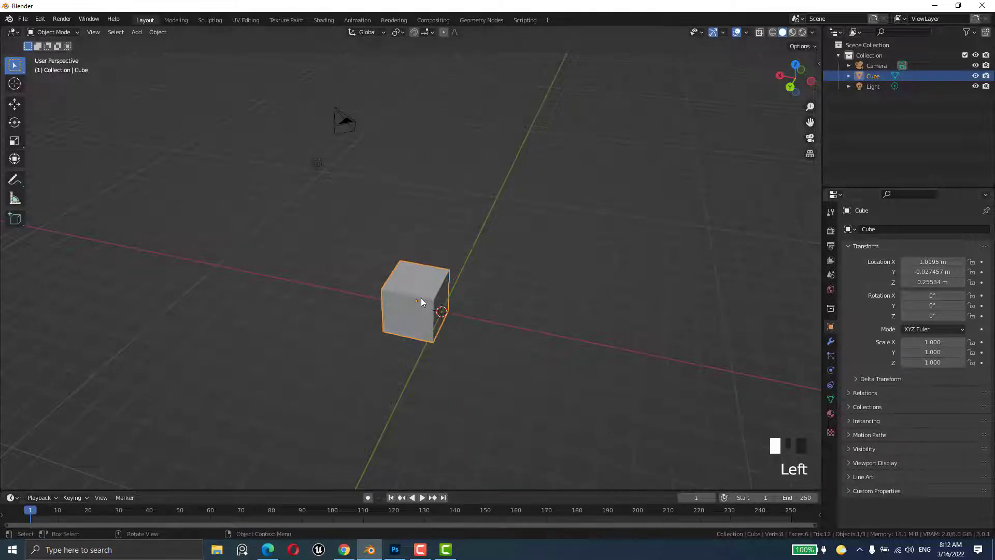
Reset the 3D cursor to the world origin and snap the cube to it with Selection to Cursor.
key(shift+s)
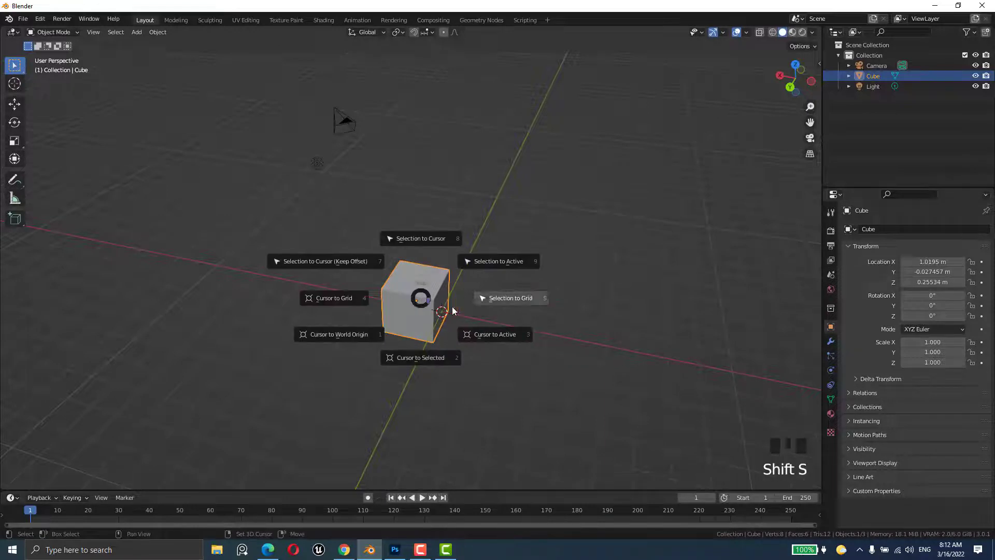
click(434, 358)
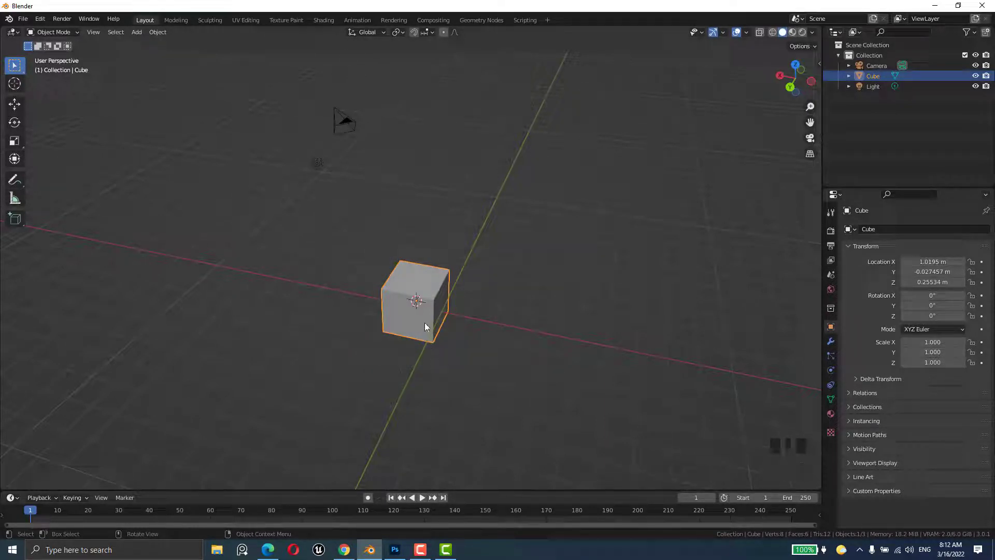
key(shift+c)
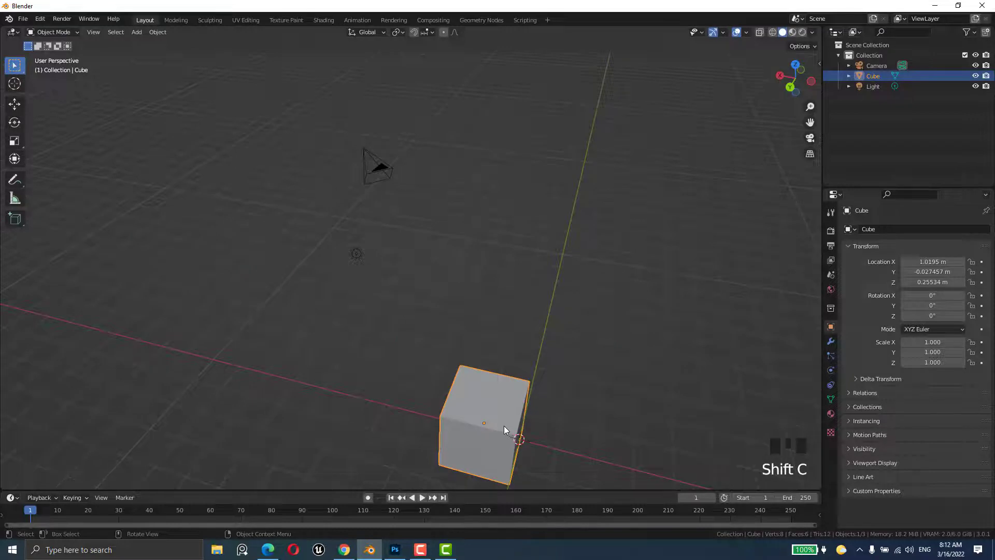
key(shift+s)
click(486, 365)
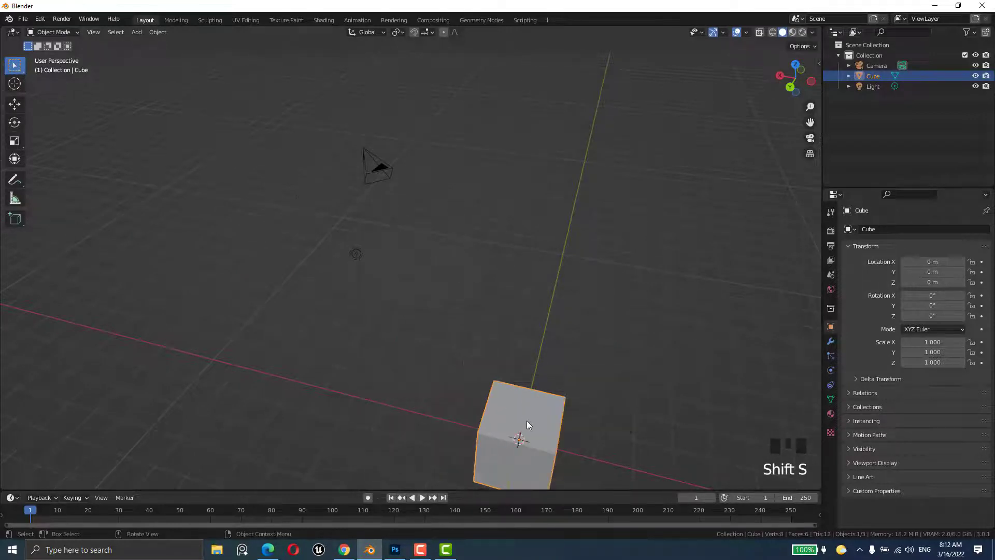
Scale the cube uniformly by a factor of 2.
middle_drag(527, 420, 485, 316)
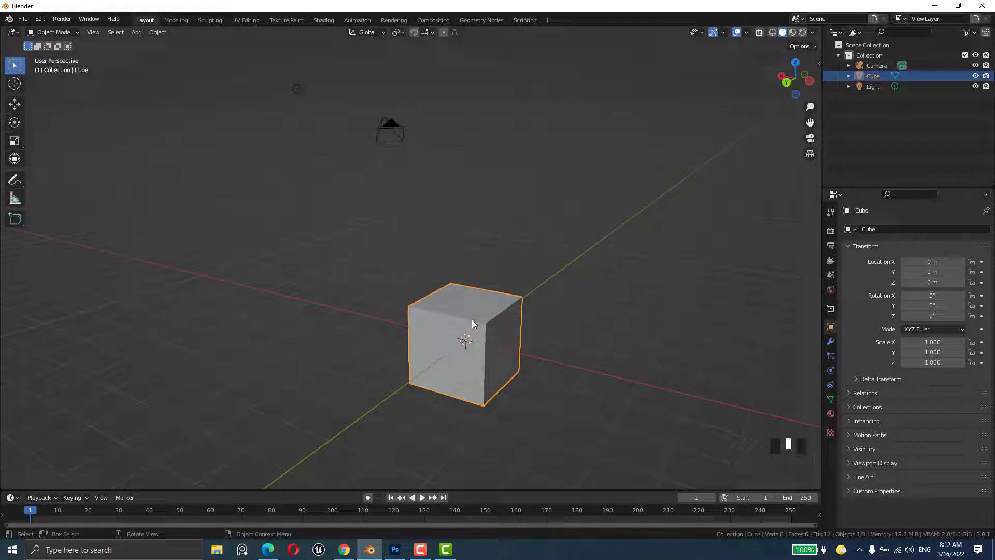
text(s)
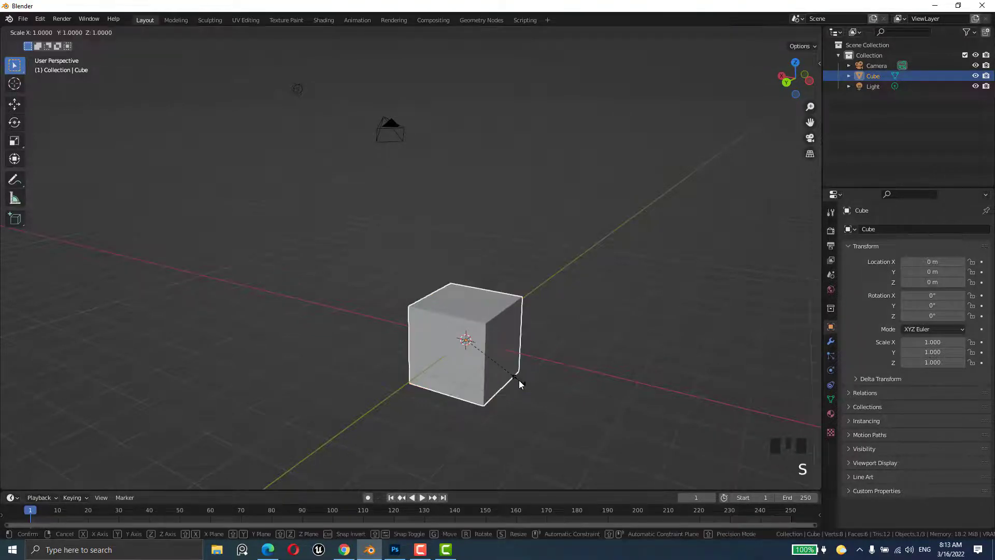
text(2)
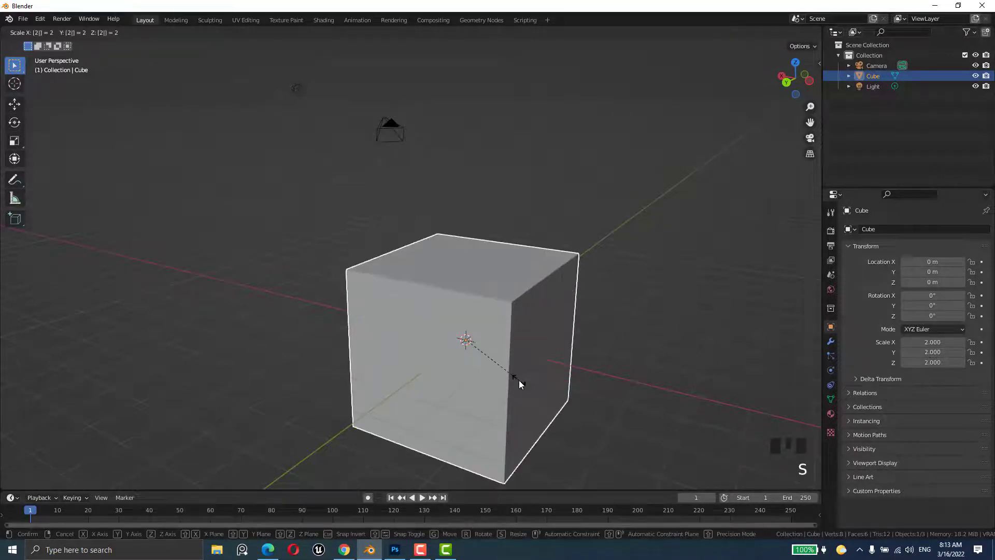
key(Return)
Activate the Scale Cage tool and enlarge the cube by its cage handles to a scale of about X 2.39, Y 2.86, Z 3.24.
scroll(514, 353, down, 4)
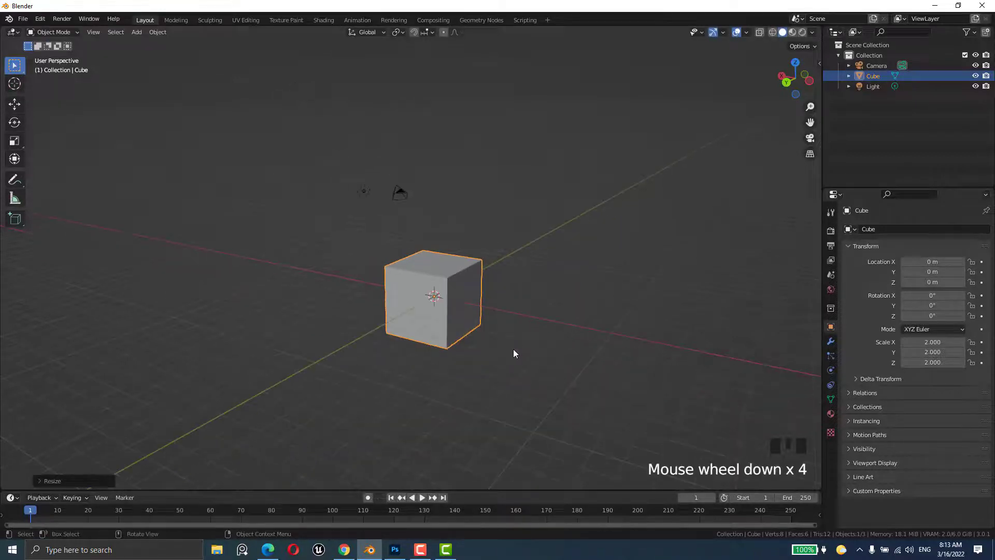
middle_drag(513, 353, 450, 330)
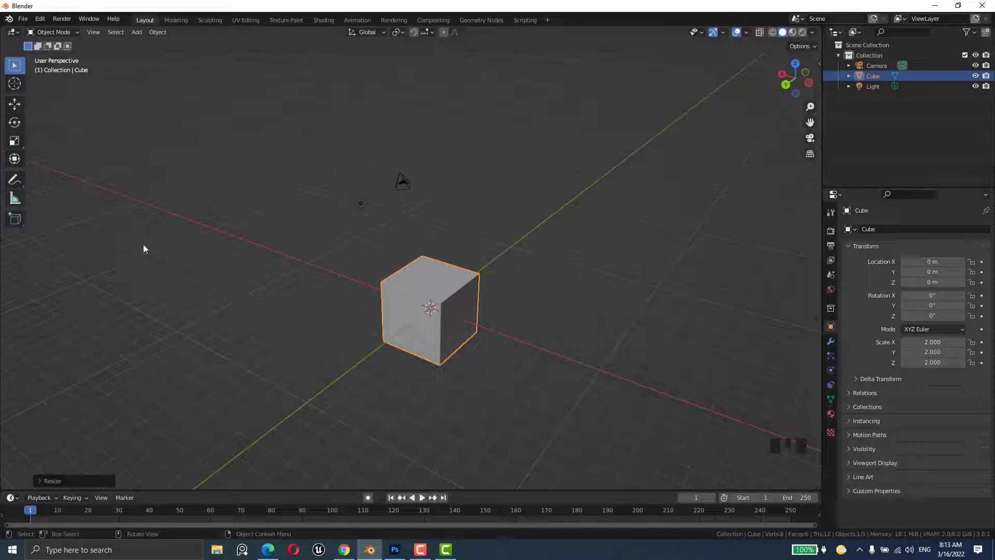
click(15, 144)
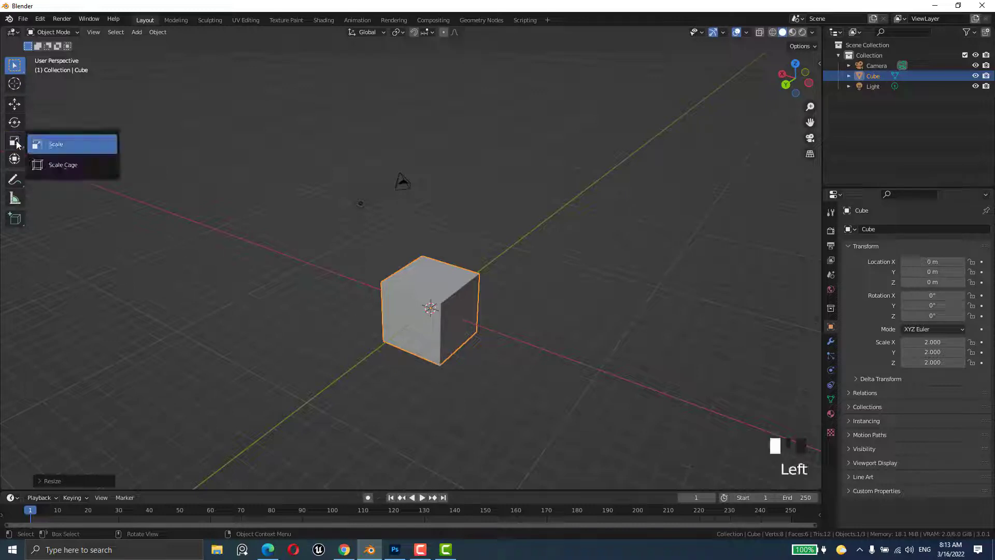
drag(29, 147, 69, 164)
middle_drag(419, 374, 455, 406)
scroll(433, 245, up, 1)
middle_drag(434, 246, 434, 242)
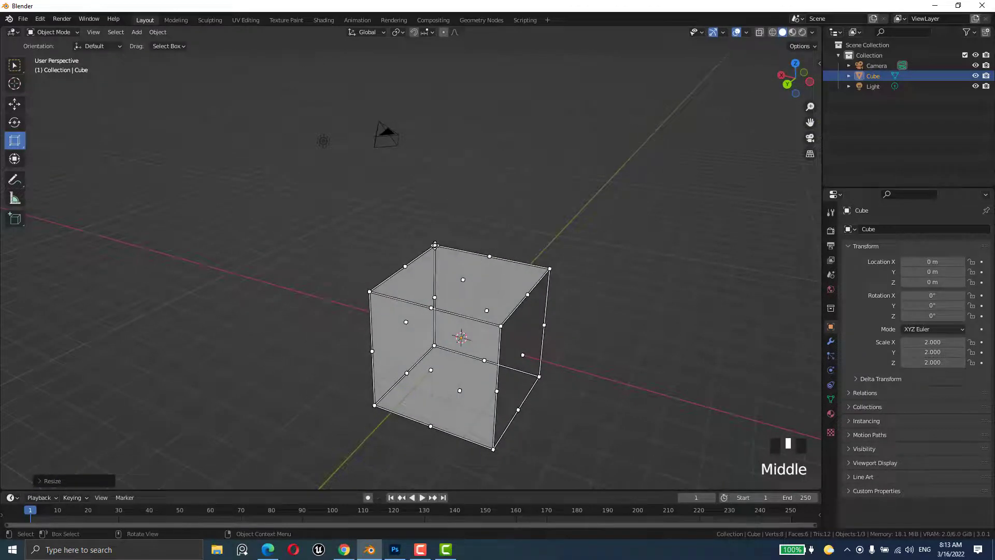
drag(434, 245, 326, 246)
drag(403, 249, 337, 296)
drag(529, 318, 503, 308)
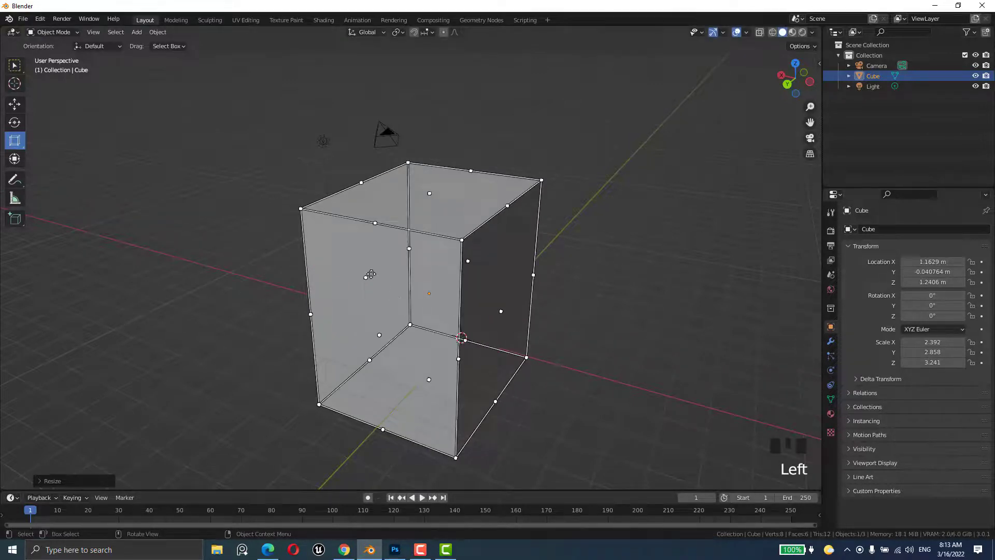
Shrink the cube with the cage's side, top and bottom handles to a scale of about X 2.34, Y 2.09, Z 2.52.
mouse_move(372, 274)
mouse_down()
mouse_move(390, 280)
mouse_move(373, 281)
mouse_up()
drag(382, 332, 461, 331)
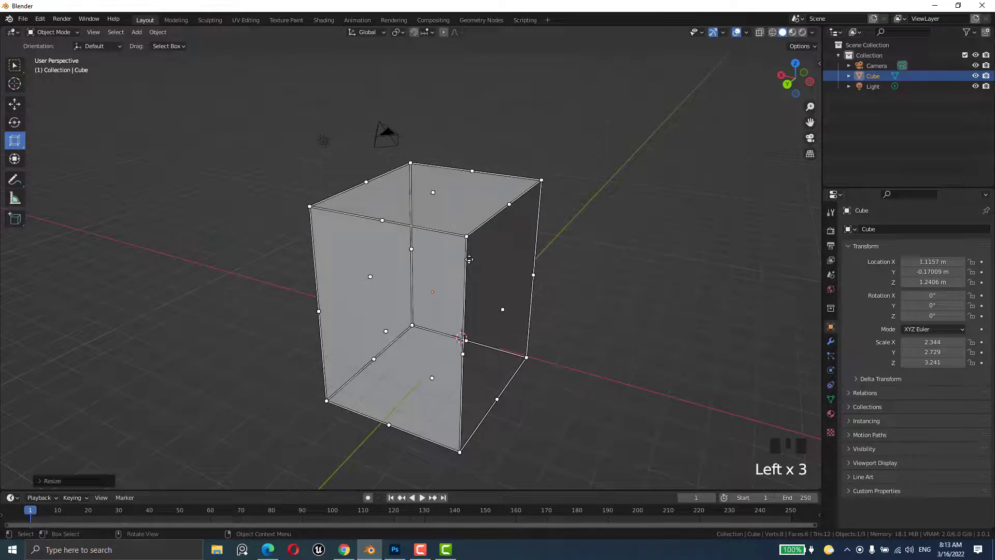
drag(469, 259, 456, 272)
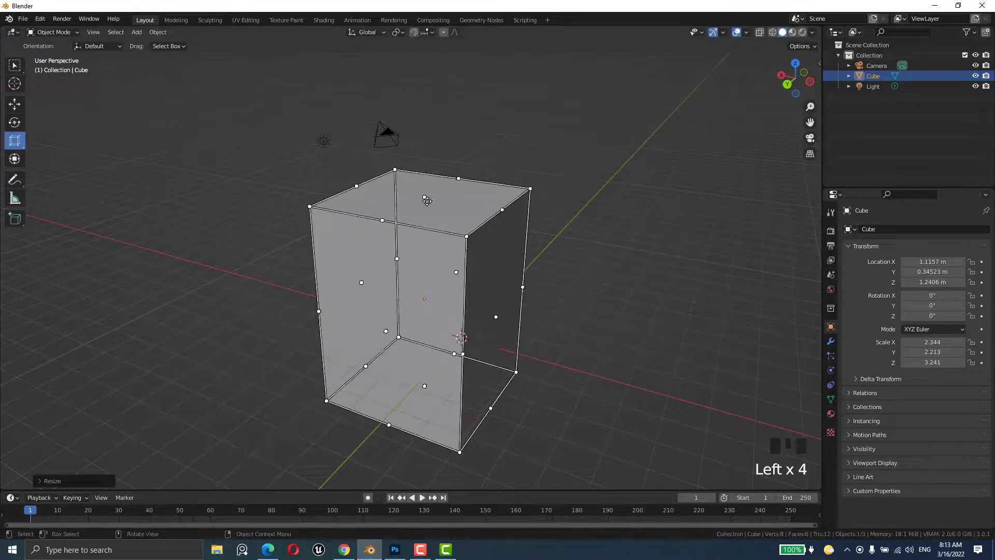
drag(425, 199, 422, 222)
drag(422, 382, 382, 410)
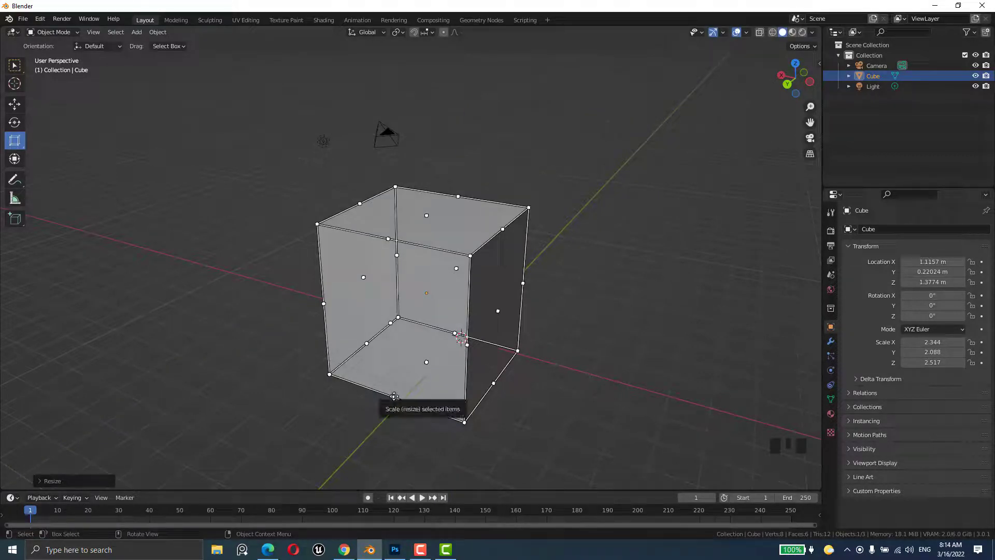
Reshape the cube with the cage's edge, corner and face handles to a scale of about X 2.55, Y 2.61, Z 2.79.
drag(391, 396, 276, 210)
mouse_move(531, 196)
mouse_down()
mouse_move(544, 178)
mouse_move(519, 206)
mouse_up()
mouse_move(405, 213)
mouse_down()
mouse_move(398, 188)
mouse_move(400, 215)
mouse_up()
drag(484, 322, 476, 322)
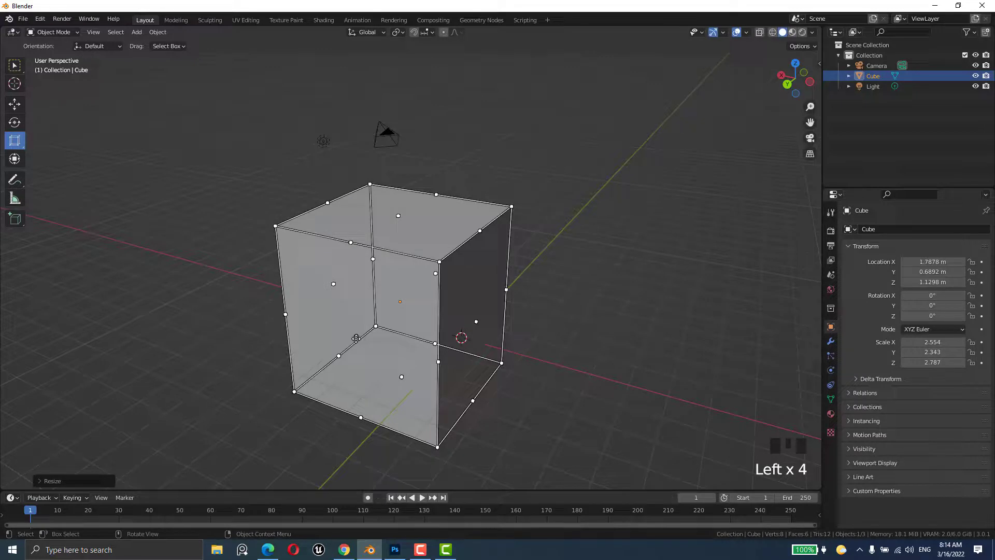
mouse_move(356, 337)
mouse_down()
mouse_move(334, 351)
mouse_move(345, 345)
mouse_up()
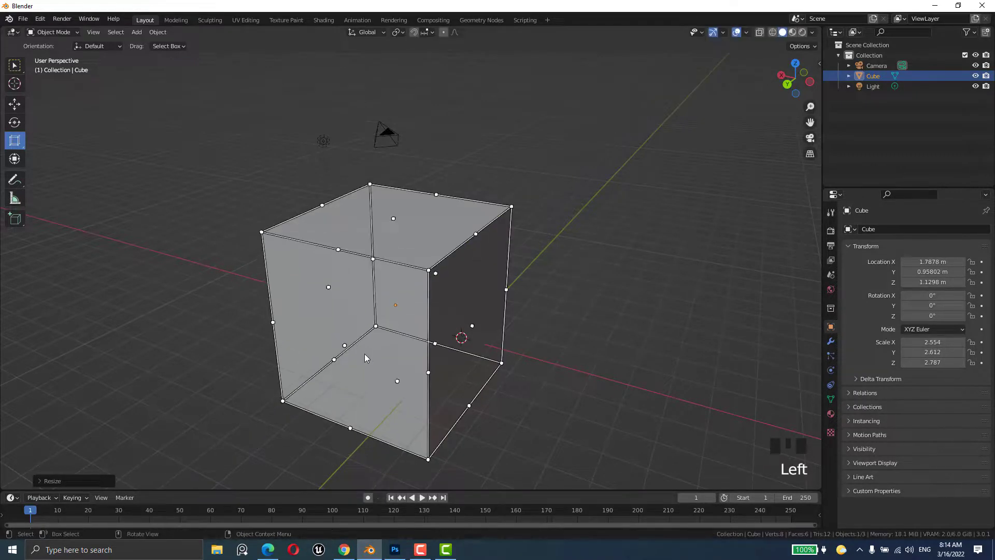